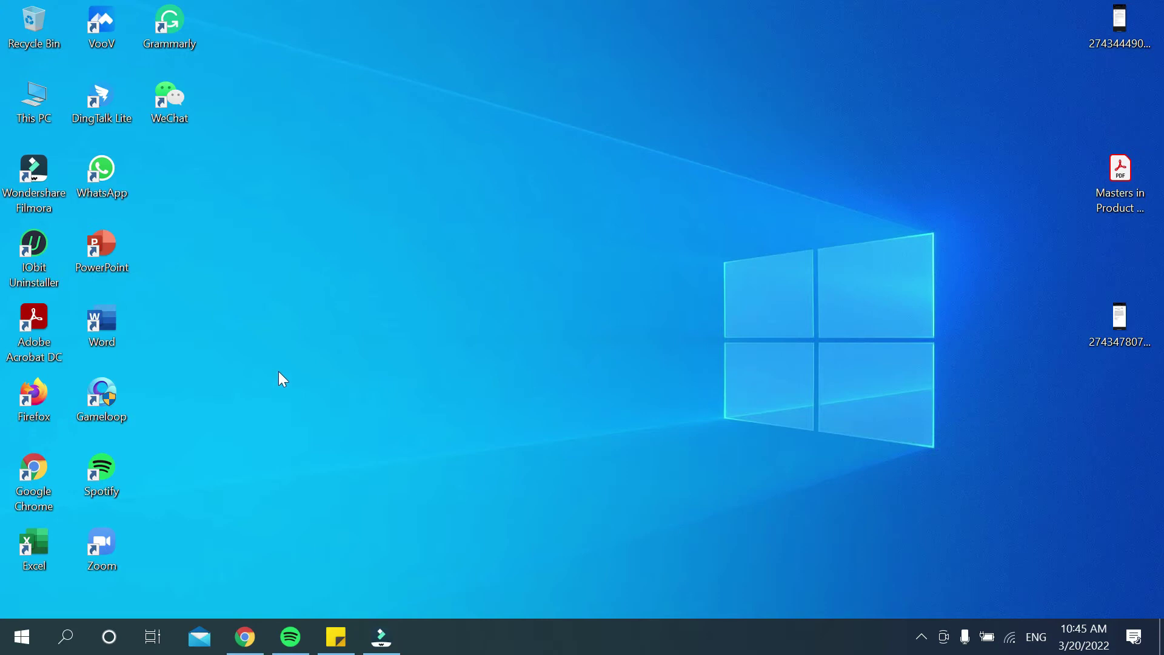
# Try the Spotify shortcut in open desktop space, then return it to its original slot.
pyautogui.moveTo(94, 473); pyautogui.dragTo(230, 417)
pyautogui.click(345, 458)
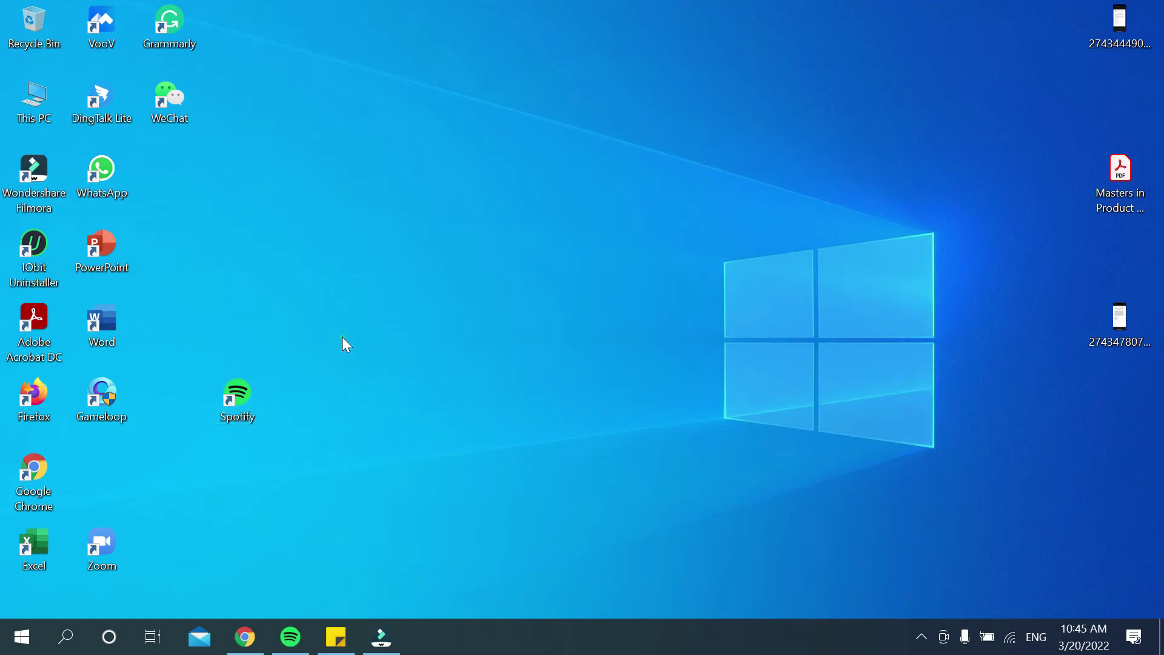
pyautogui.click(385, 291)
pyautogui.moveTo(228, 400); pyautogui.dragTo(112, 465)
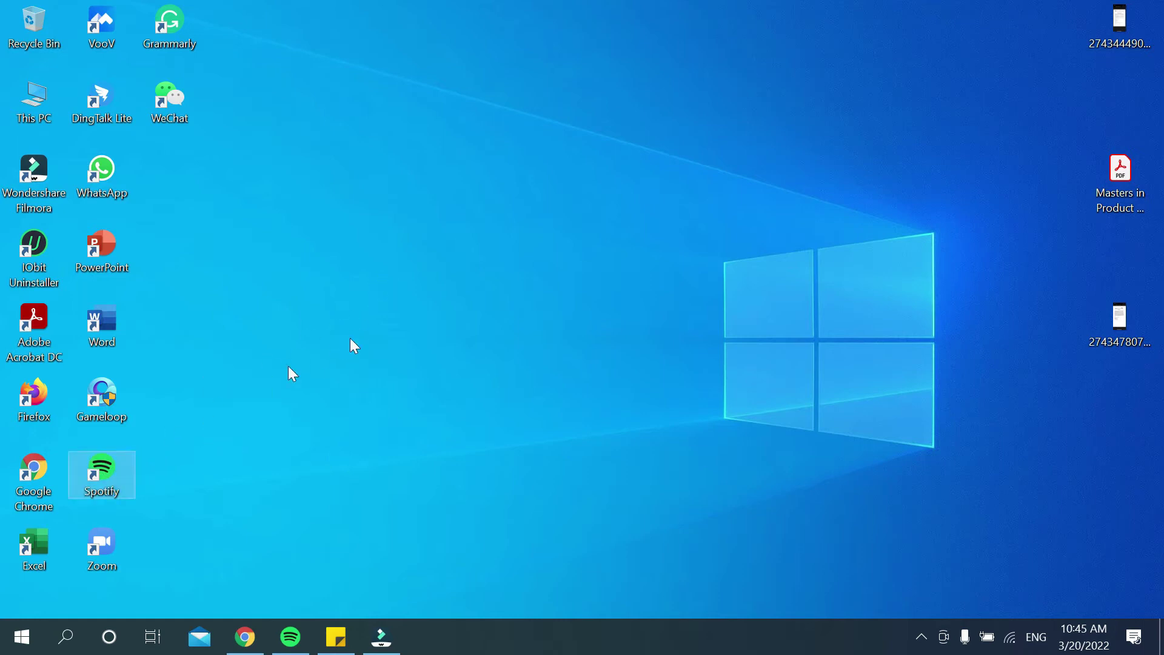
# Place the Spotify shortcut in the open middle of the desktop and launch Spotify from it.
pyautogui.moveTo(77, 477)
pyautogui.mouseDown()
pyautogui.moveTo(122, 495)
pyautogui.moveTo(457, 254)
pyautogui.mouseUp()
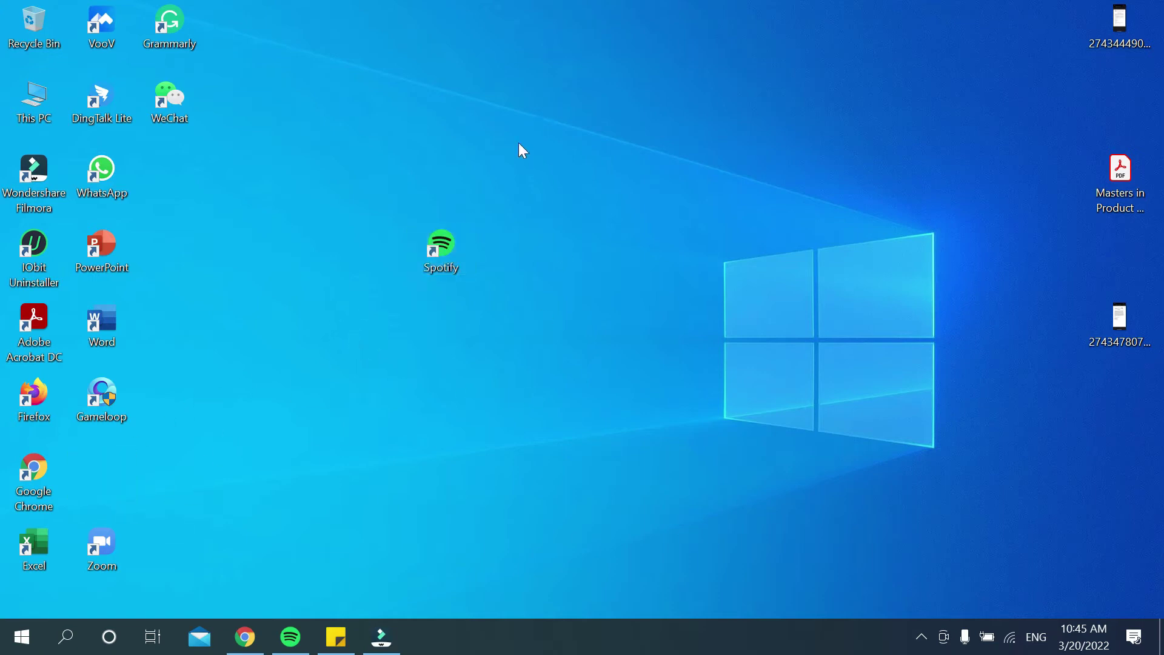
pyautogui.moveTo(350, 160); pyautogui.dragTo(507, 384)
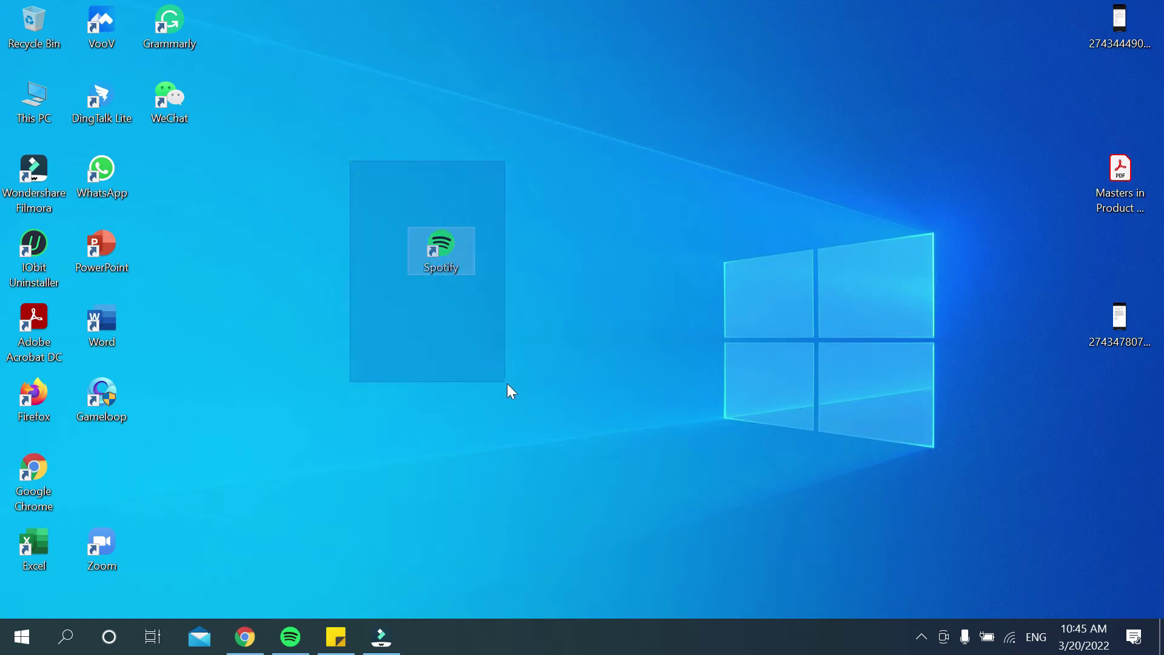
pyautogui.click(664, 331)
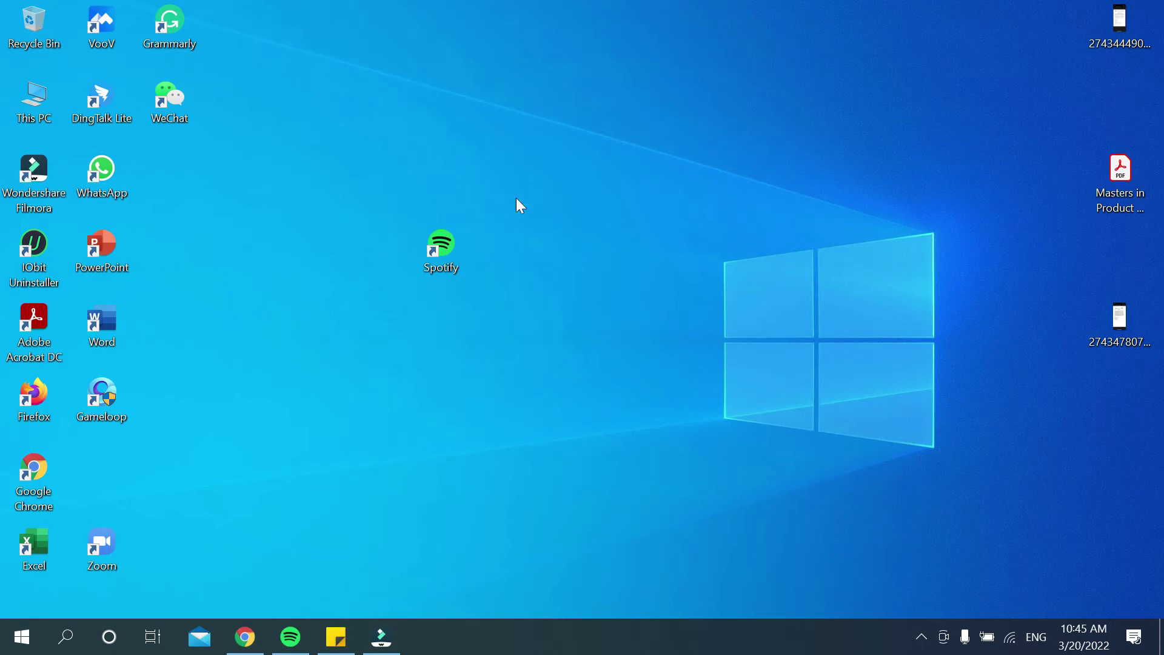
pyautogui.click(462, 242)
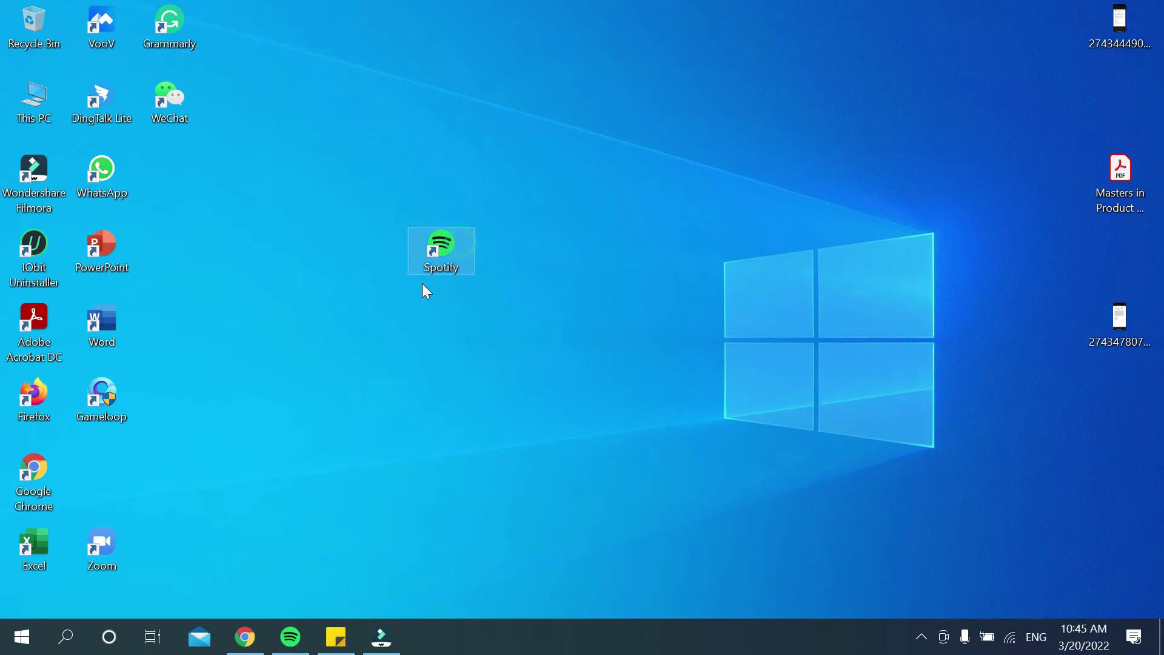
pyautogui.doubleClick(457, 259)
# Delete the Spotify desktop shortcut using its right-click Delete option.
pyautogui.rightClick(457, 259)
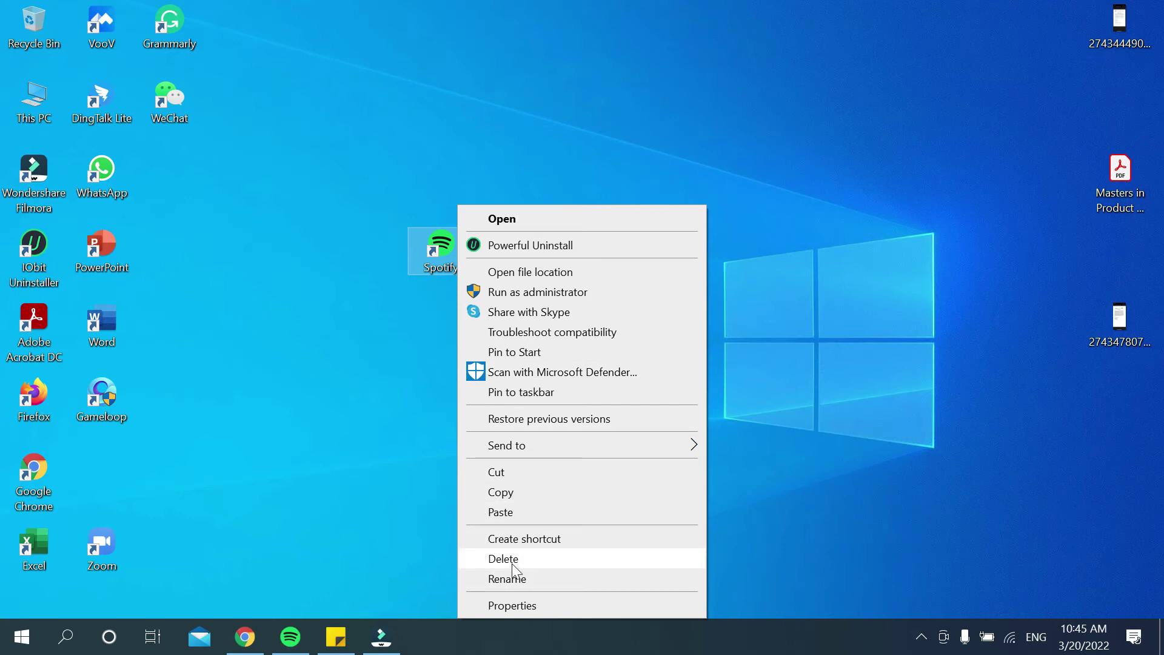
pyautogui.click(512, 561)
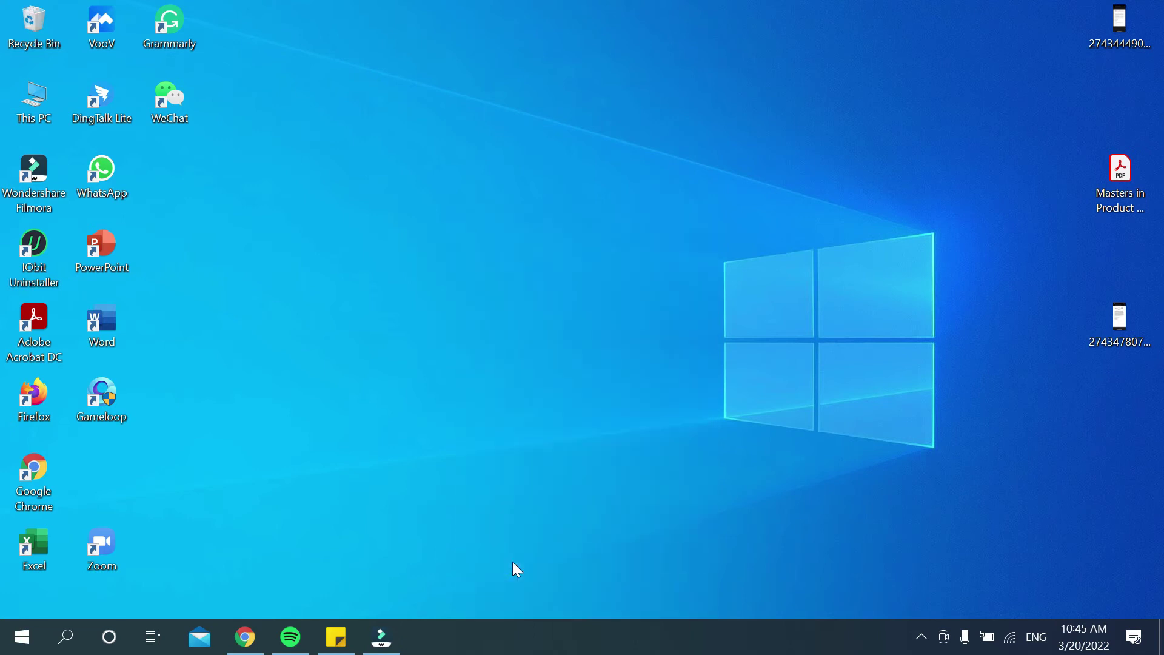
# Move the Zoom shortcut up below Gameloop and clear the desktop icon selection.
pyautogui.moveTo(96, 547); pyautogui.dragTo(100, 459)
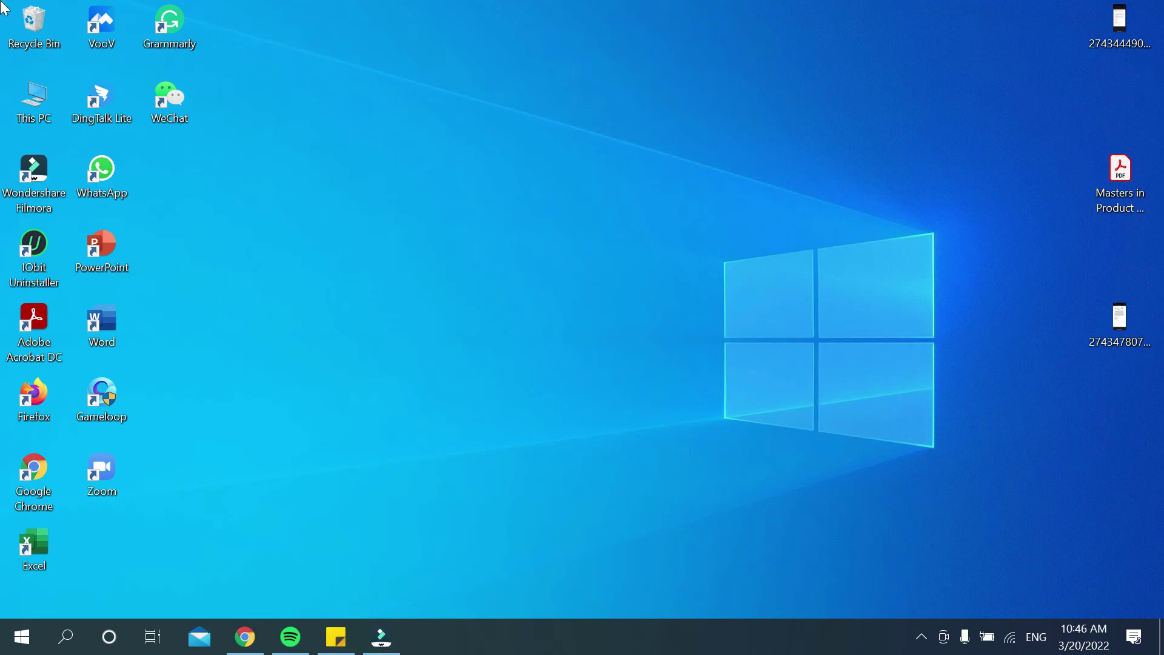
pyautogui.moveTo(3, 3)
pyautogui.mouseDown()
pyautogui.moveTo(1, 472)
pyautogui.moveTo(289, 259)
pyautogui.moveTo(270, 281)
pyautogui.mouseUp()
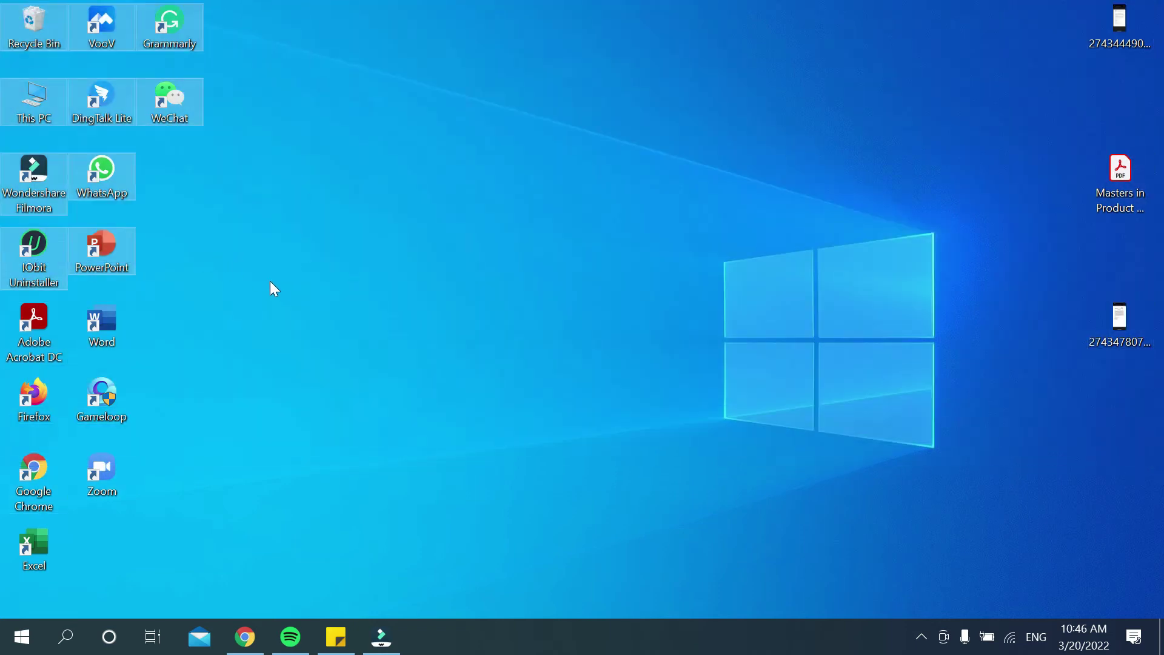
pyautogui.click(272, 283)
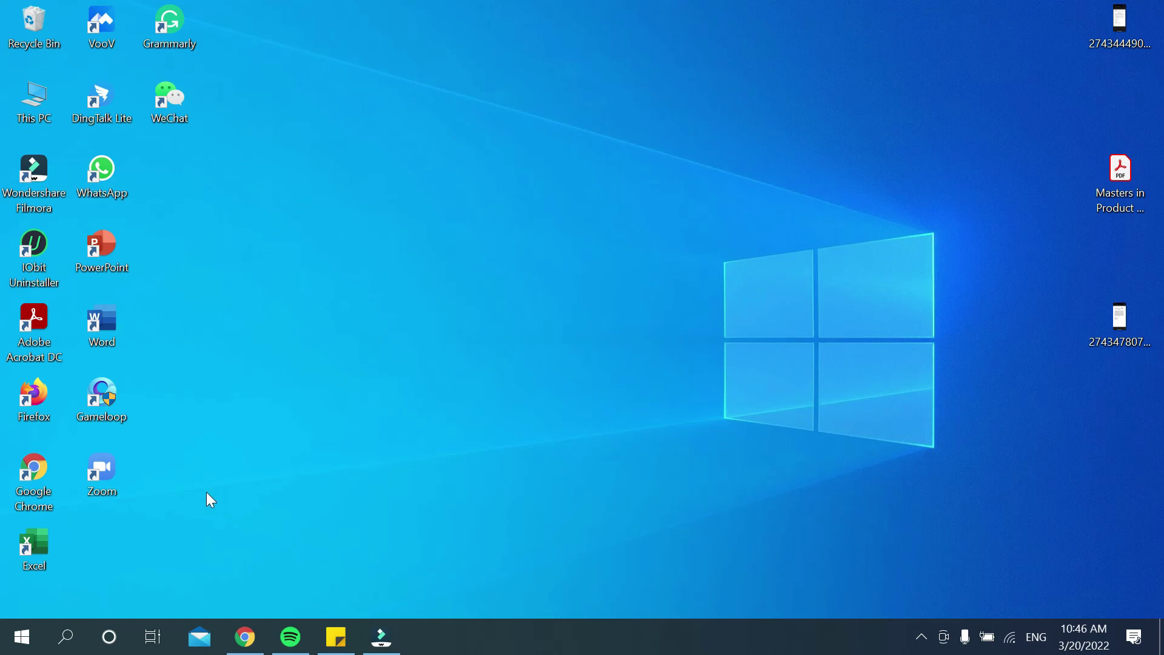
# Open Windows search from the taskbar to look for Spotify.
pyautogui.click(67, 627)
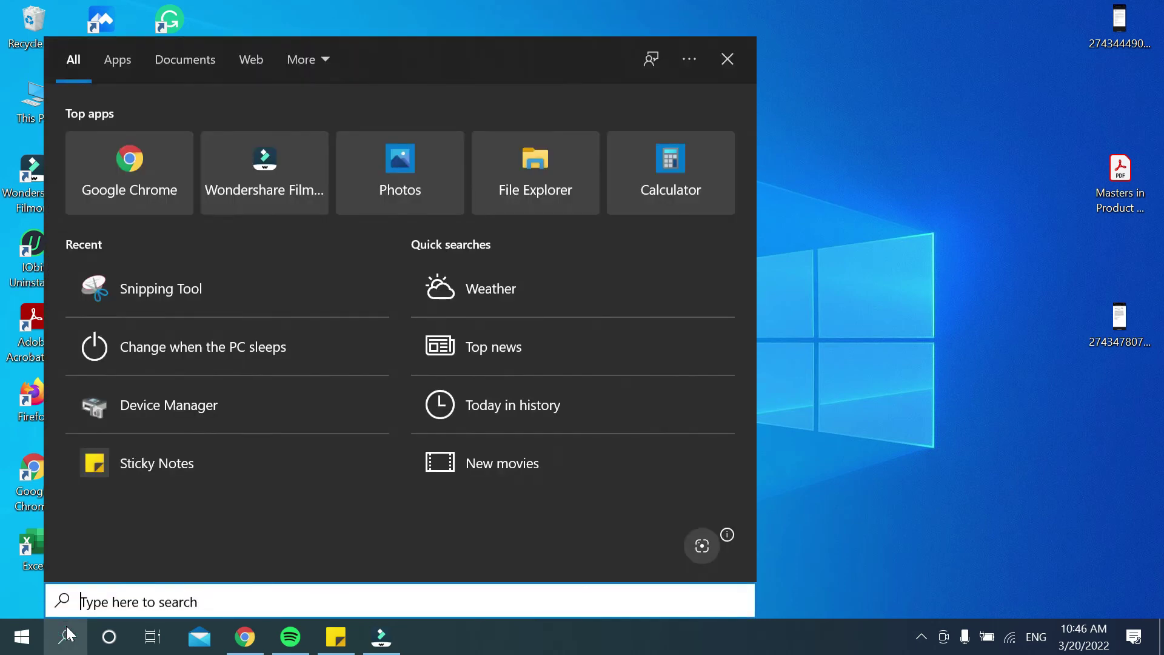
pyautogui.write('s')
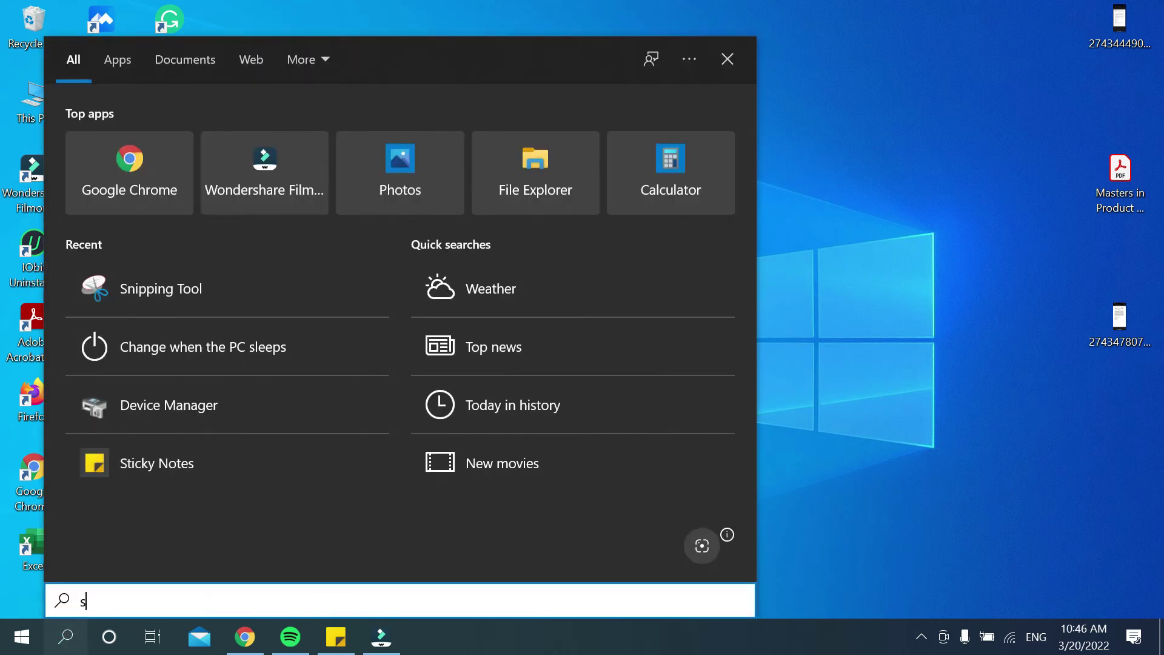
pyautogui.write('p')
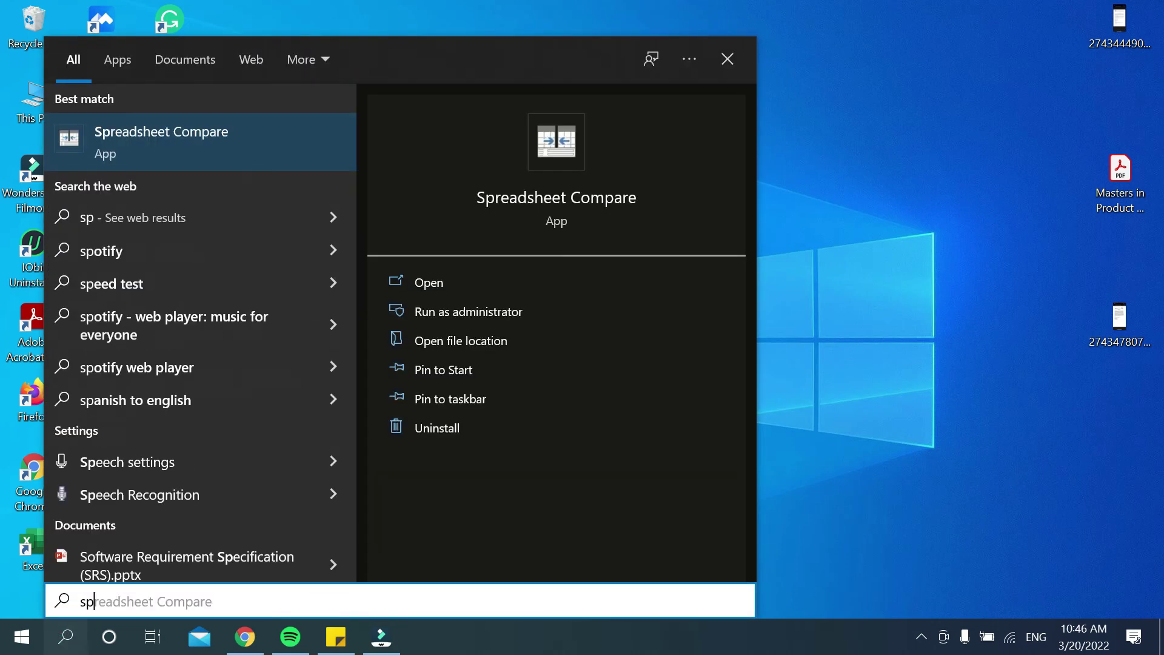
pyautogui.write('o')
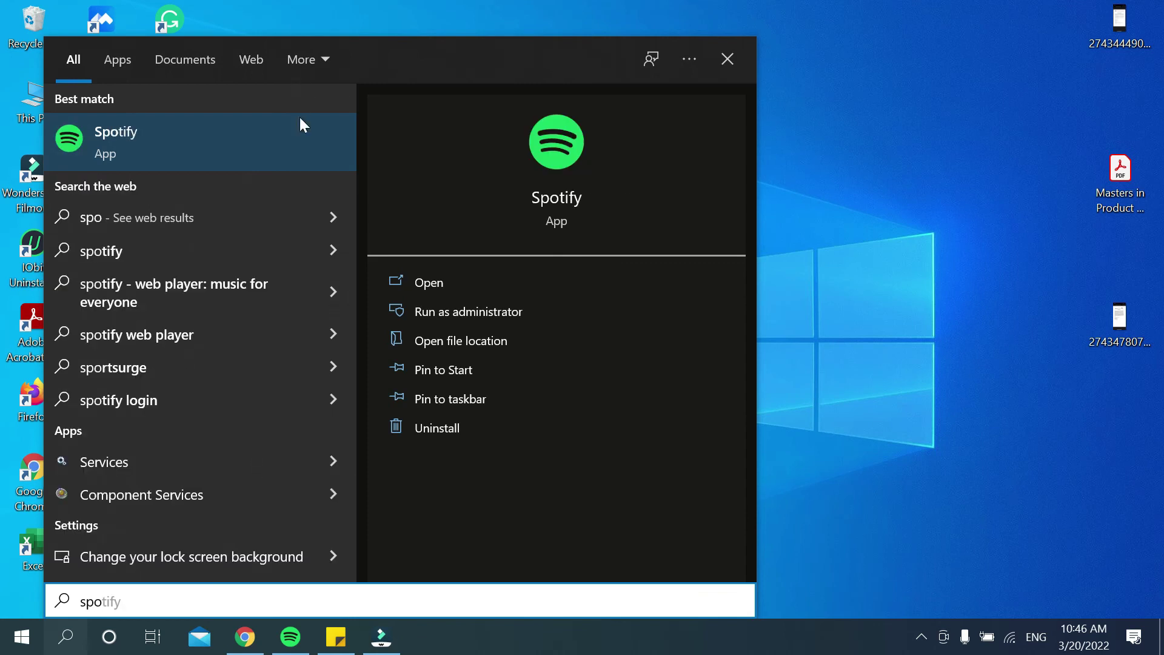
# Launch Spotify from the Windows search results.
pyautogui.click(144, 148)
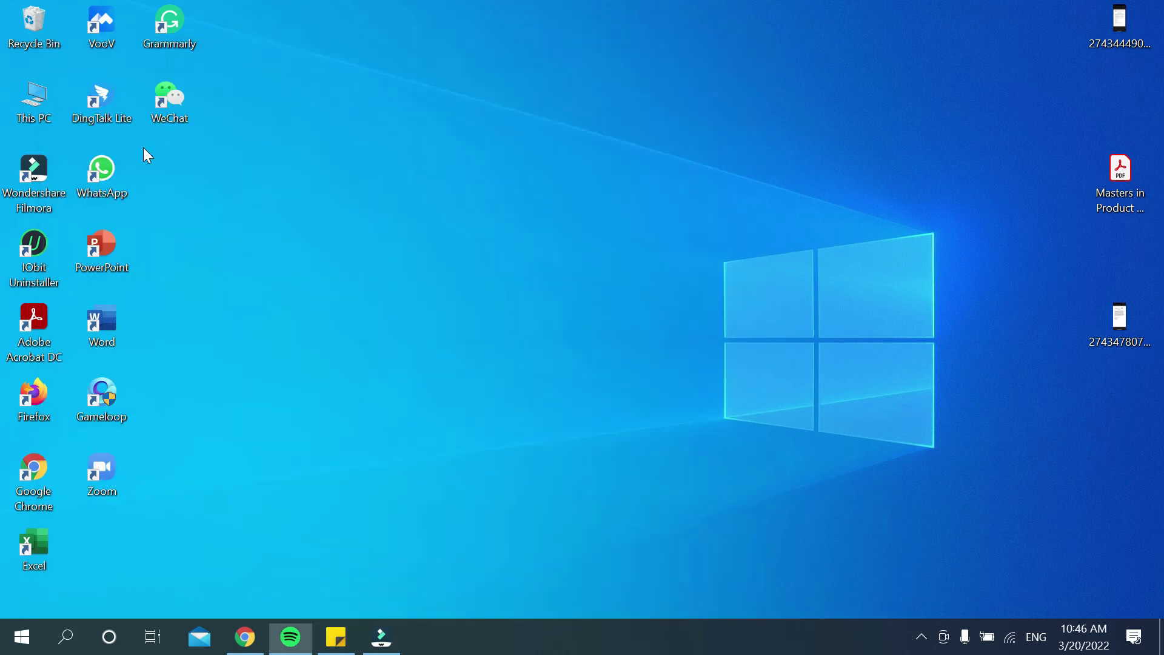